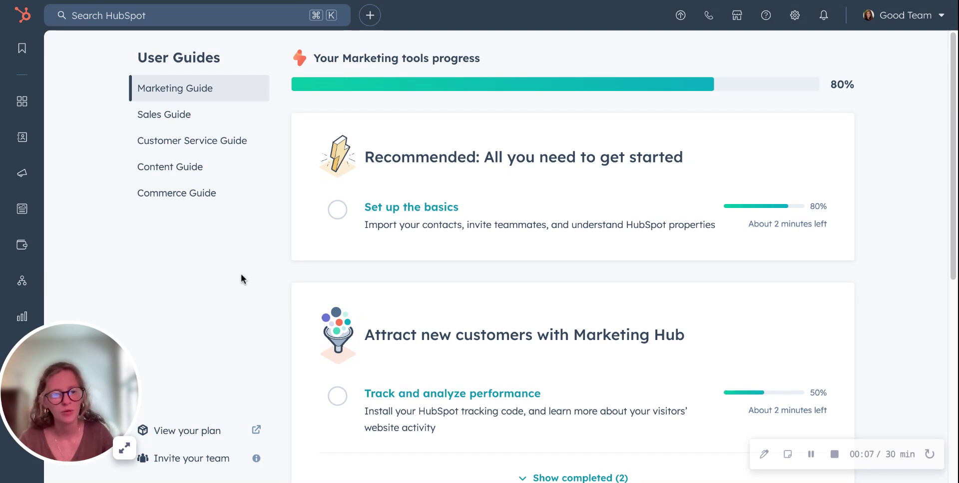
Open the property settings in the account settings and look through the list of contact properties
click(795, 16)
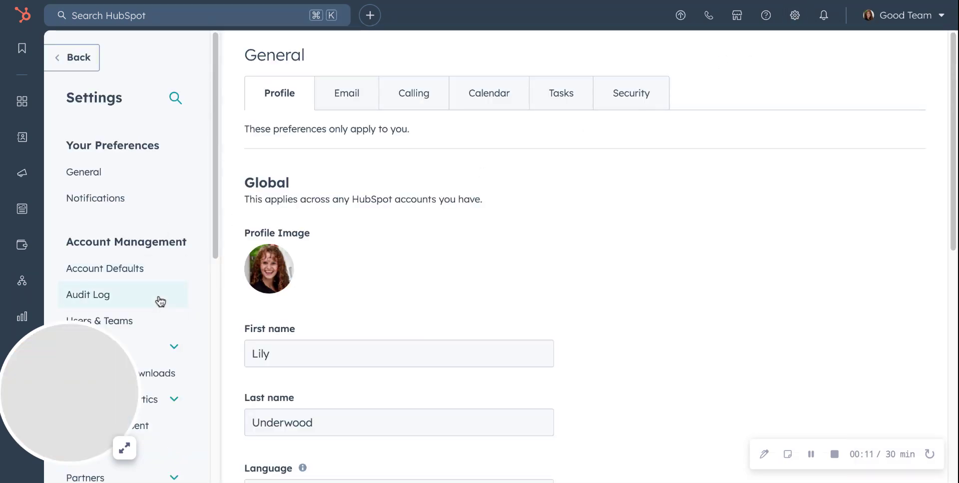
scroll(165, 292, down, 6)
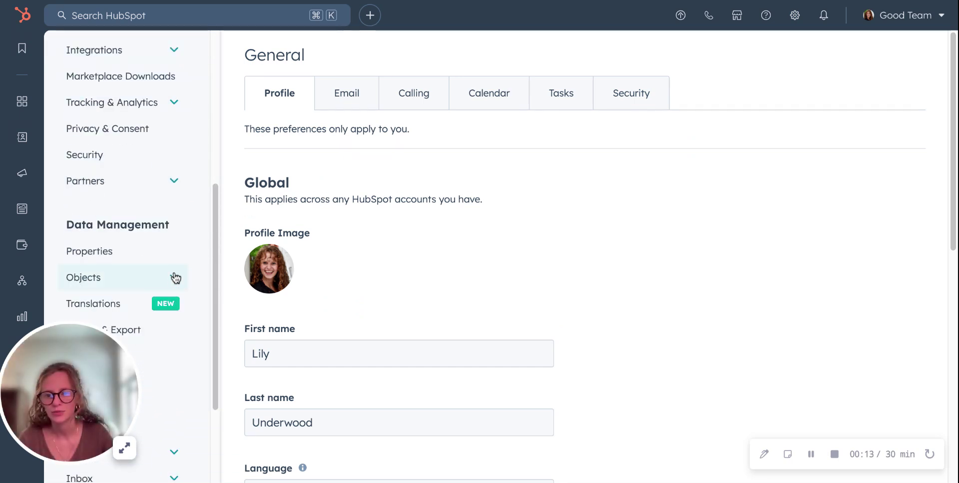
click(154, 257)
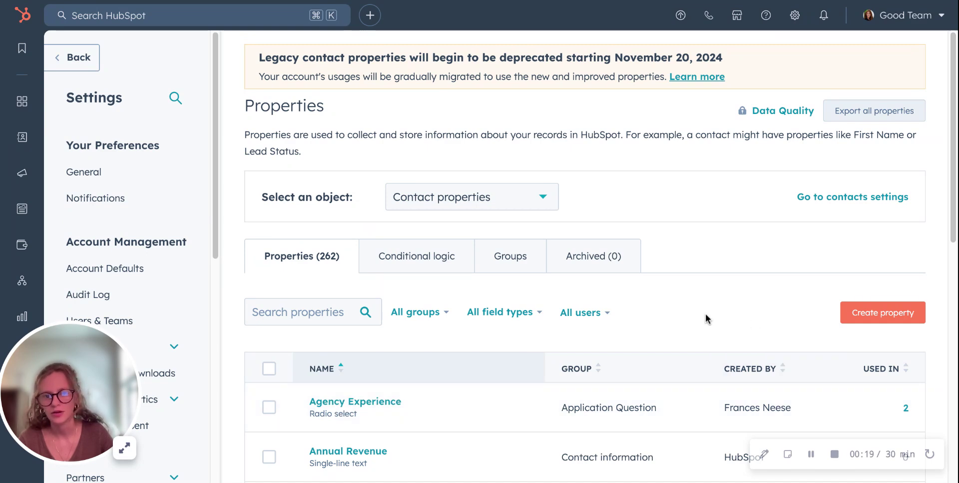
scroll(707, 318, down, 8)
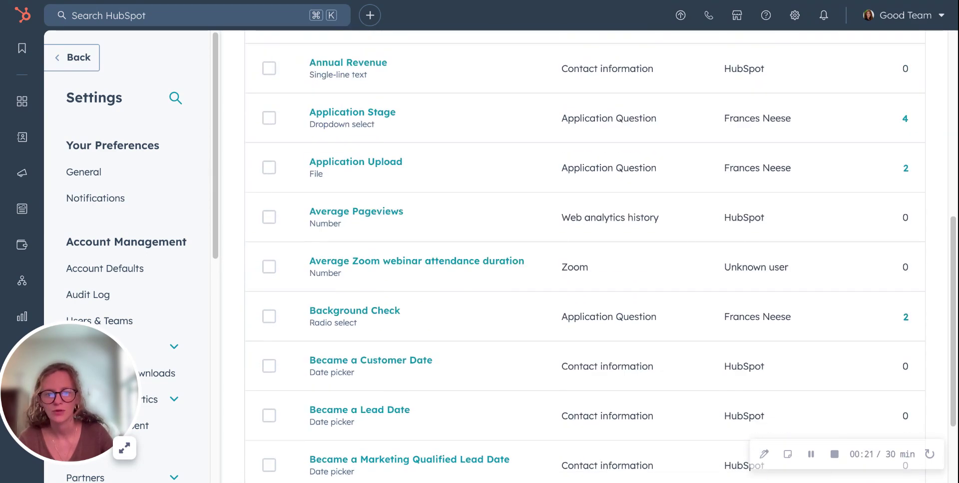
scroll(707, 319, down, 2)
scroll(707, 318, up, 10)
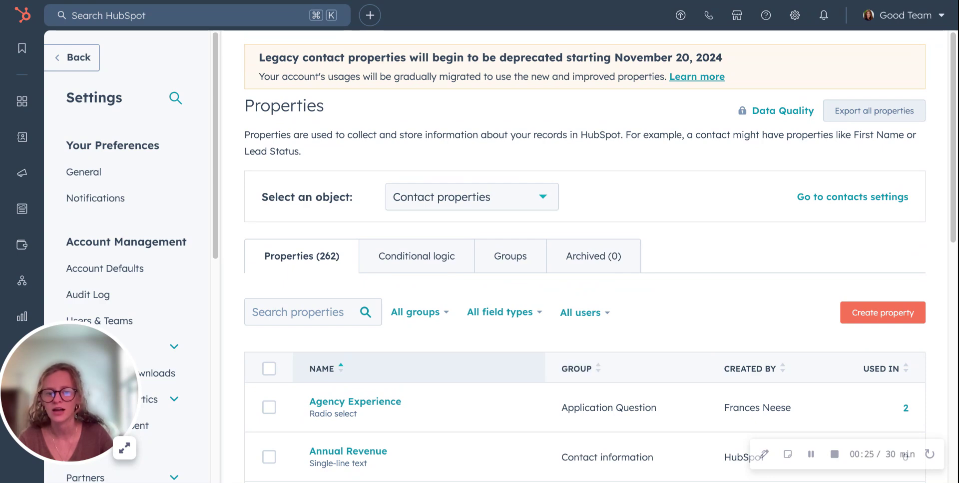
scroll(550, 322, down, 4)
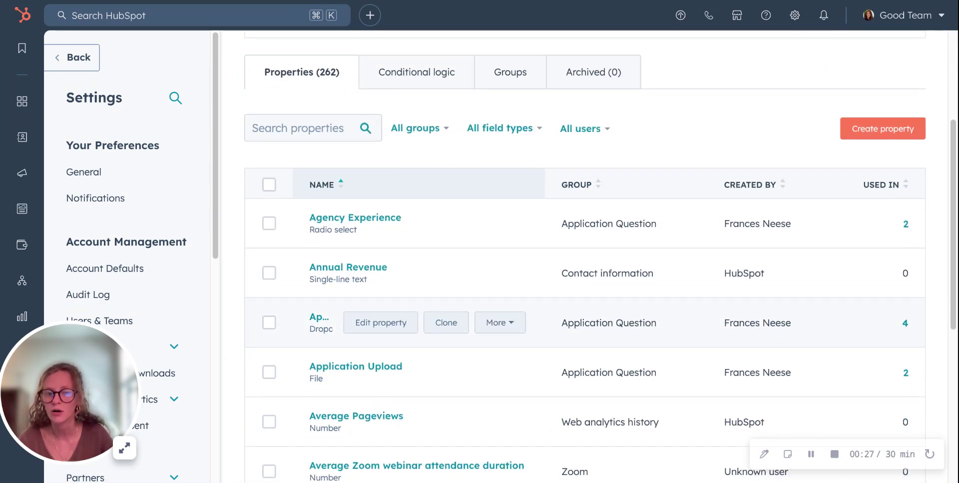
scroll(784, 285, up, 2)
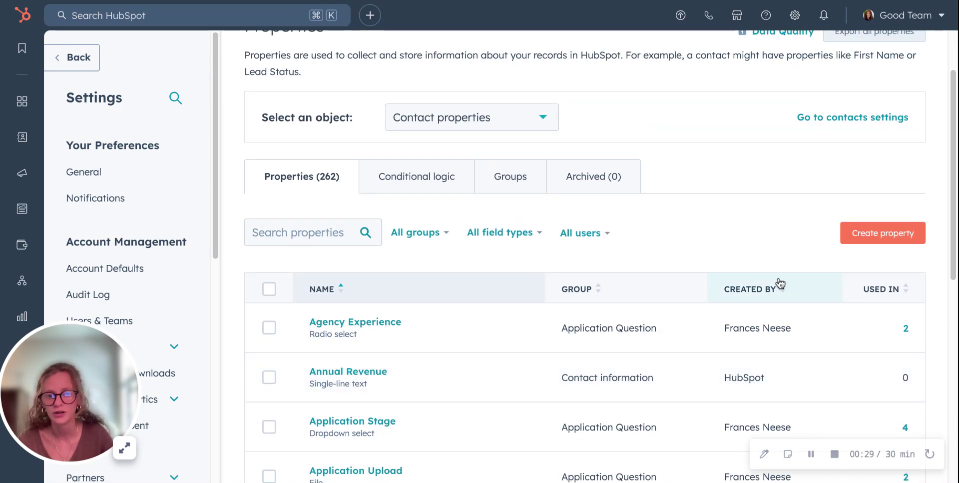
scroll(780, 283, up, 2)
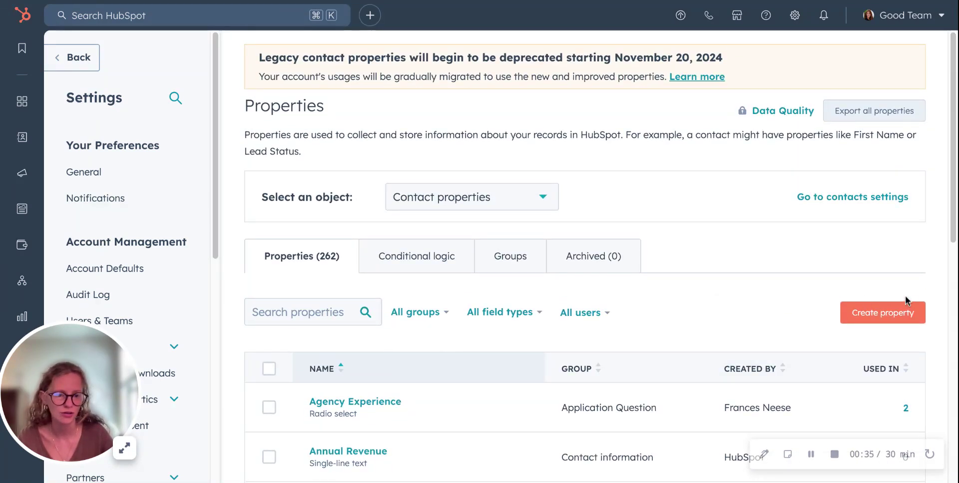
Start a new contact property labelled "Test Property Form" and check the explanation of its internal name
click(873, 315)
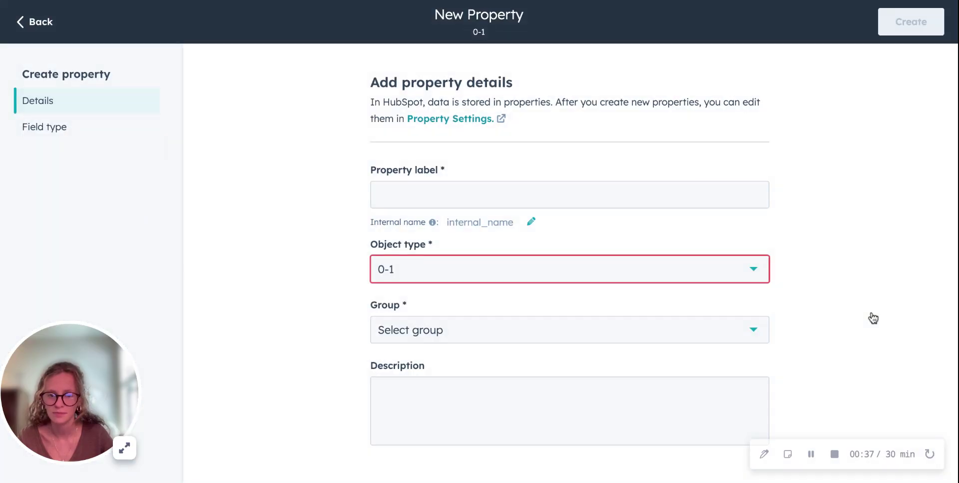
click(505, 202)
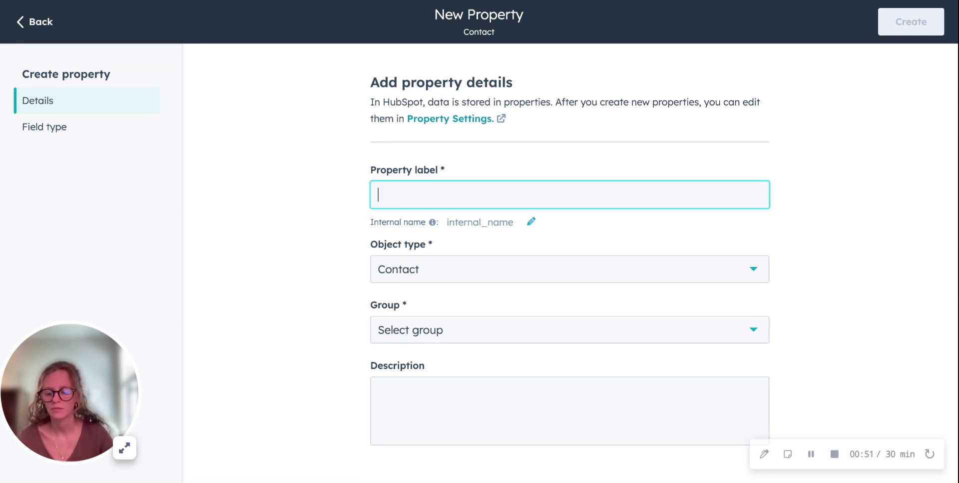
text(Test)
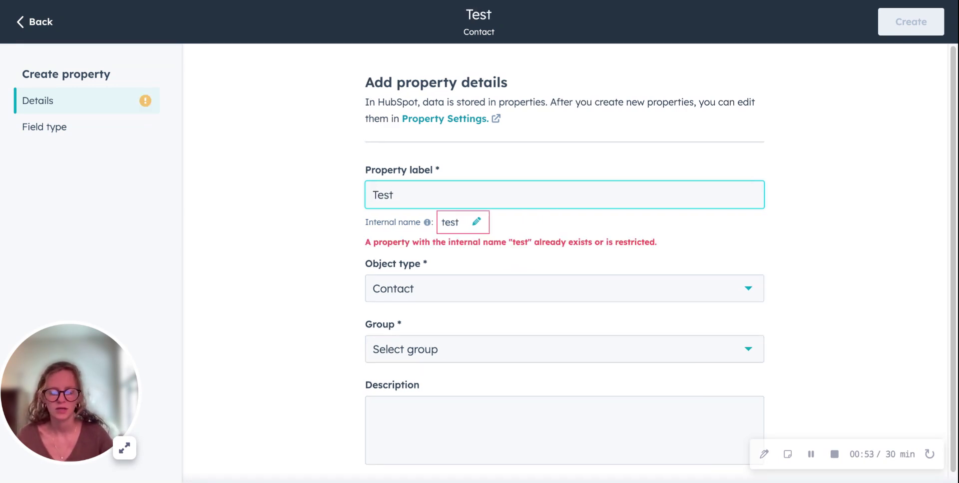
text( Property )
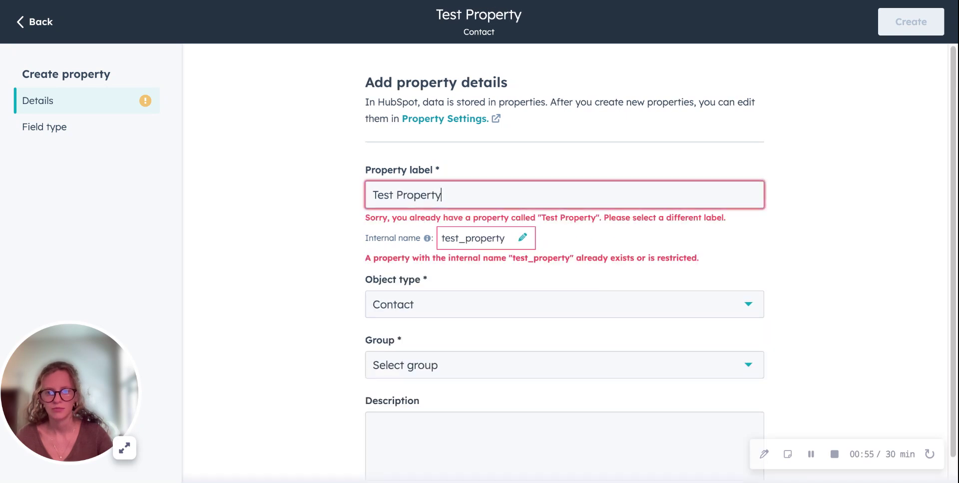
text(Form)
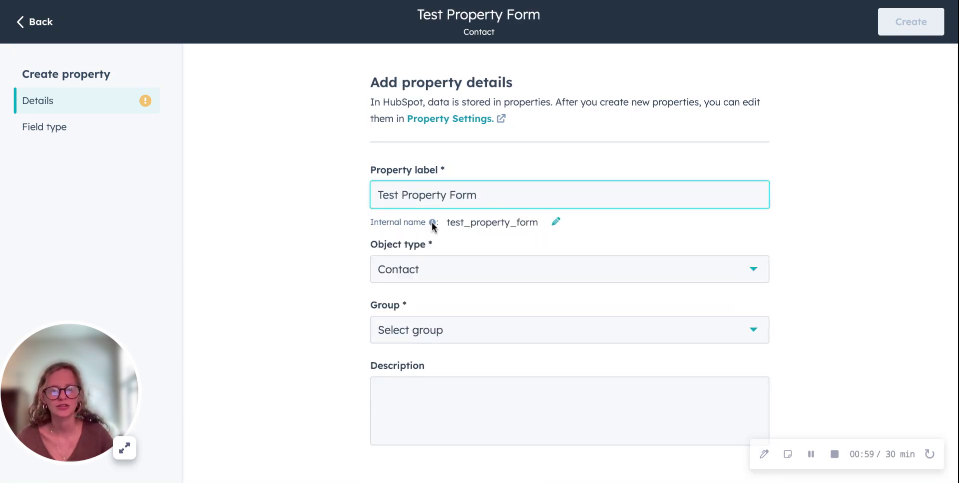
mouse_move(434, 226)
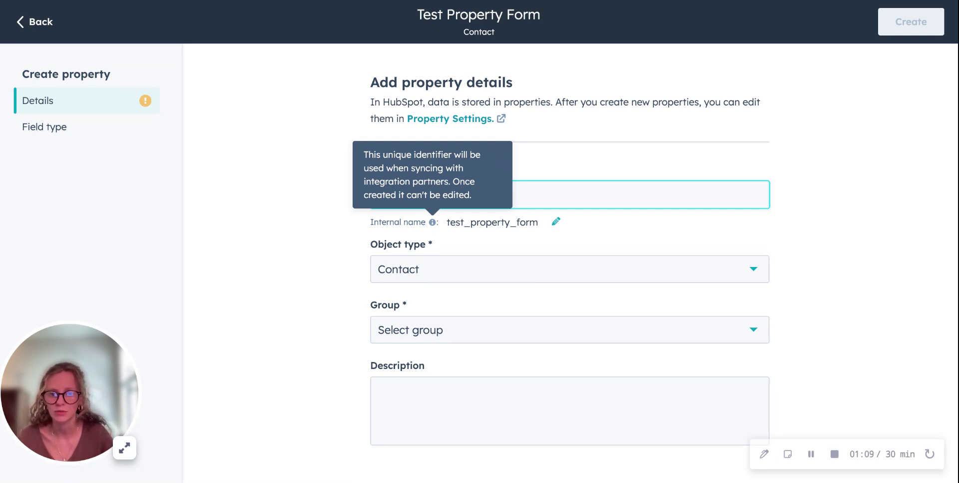
click(325, 200)
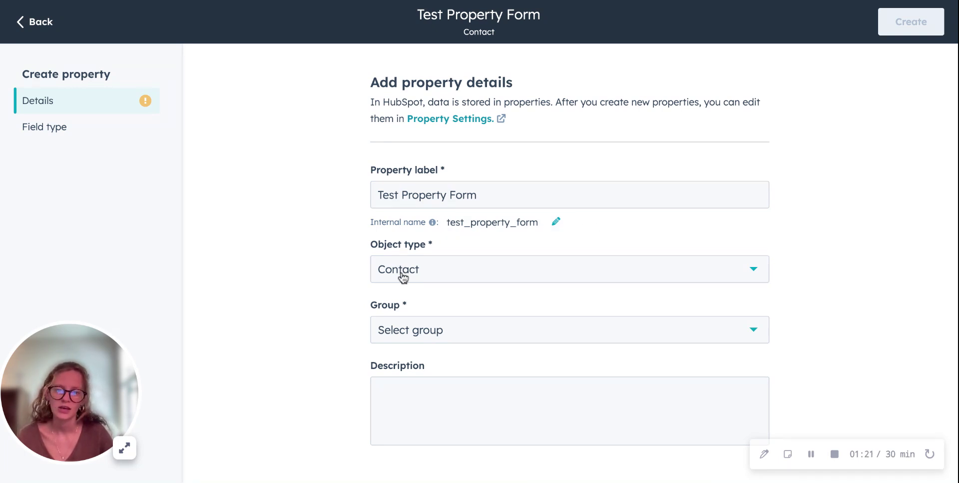
Review the available object types, keep Contact, and assign the property to the Contact information group
click(480, 274)
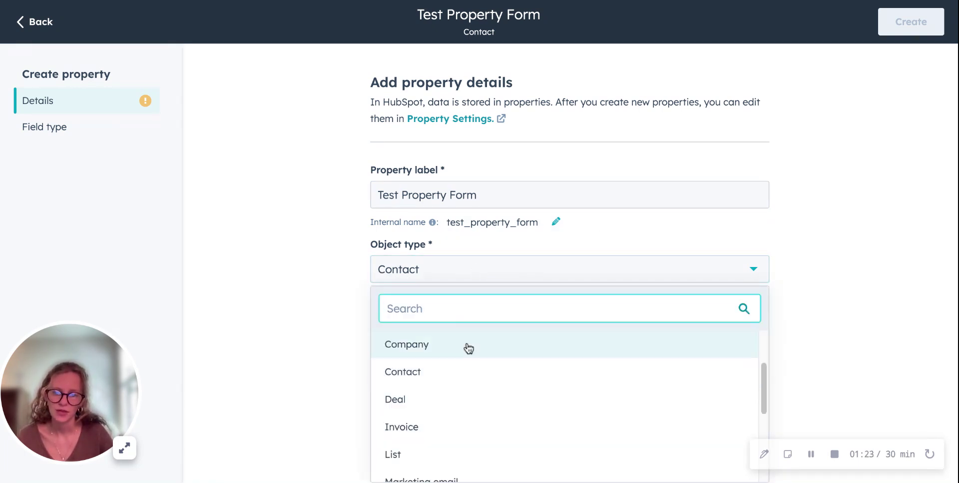
scroll(467, 345, down, 2)
scroll(468, 360, up, 1)
scroll(468, 359, up, 3)
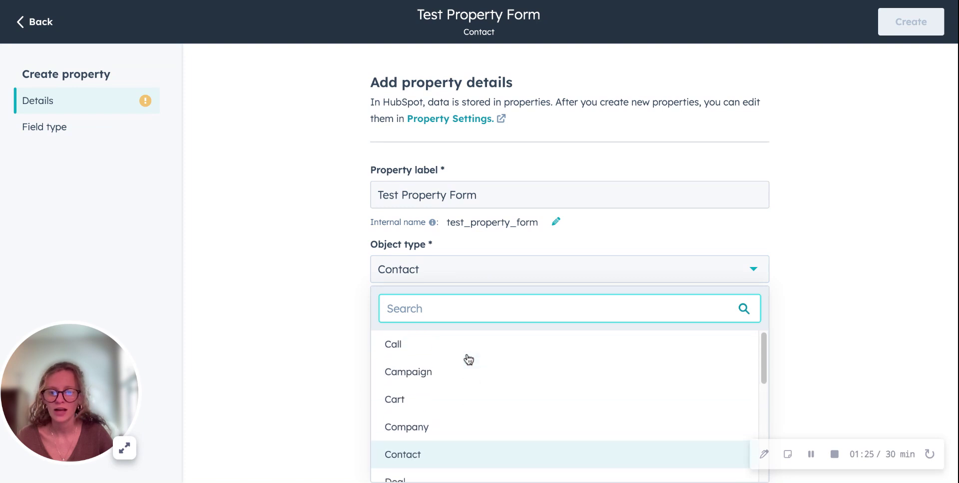
scroll(468, 360, down, 5)
scroll(468, 359, down, 1)
scroll(468, 359, up, 3)
click(468, 342)
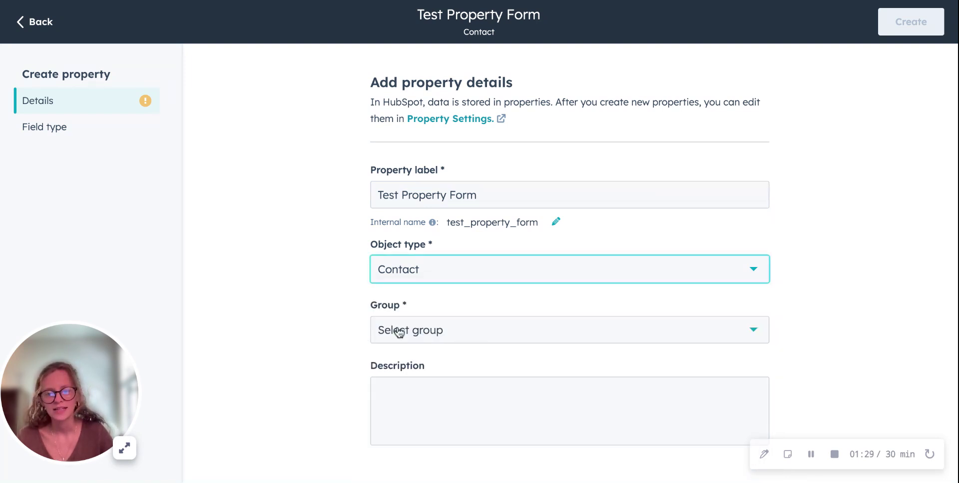
click(537, 335)
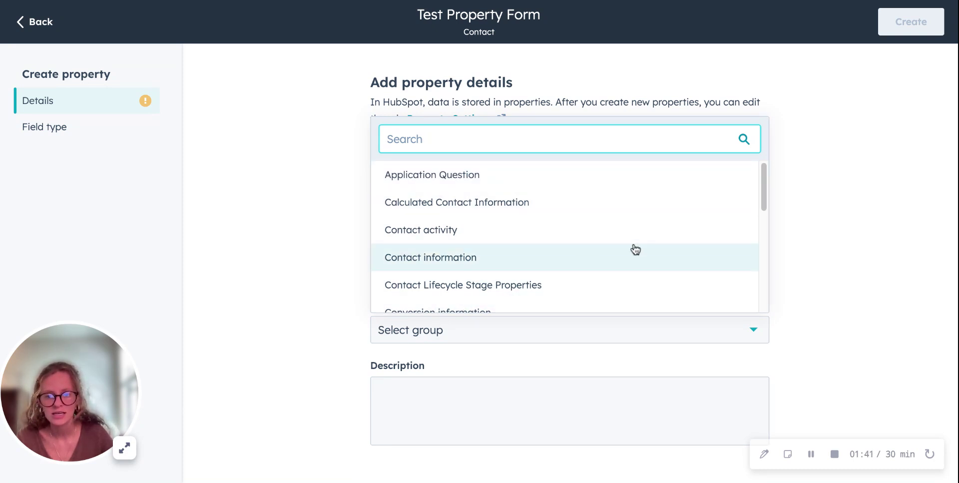
click(507, 267)
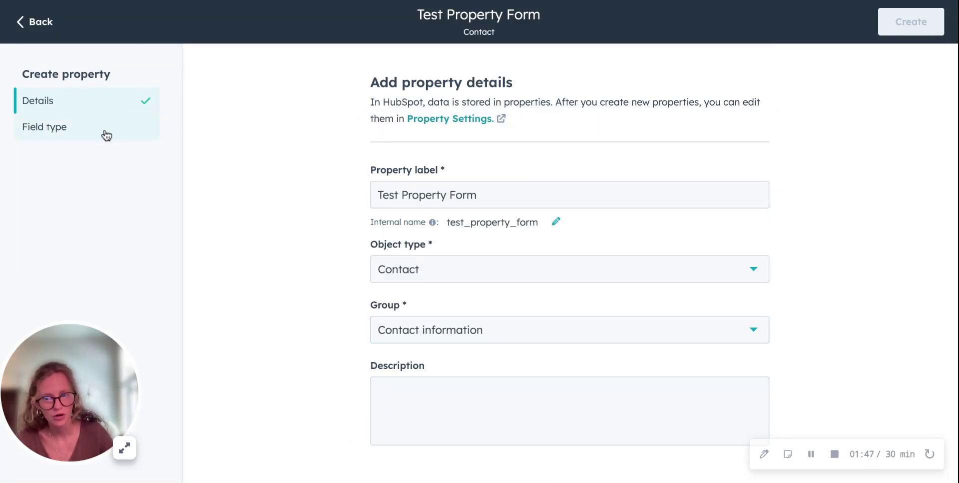
Look through the available field types and choose Single-line text for the new property
click(56, 131)
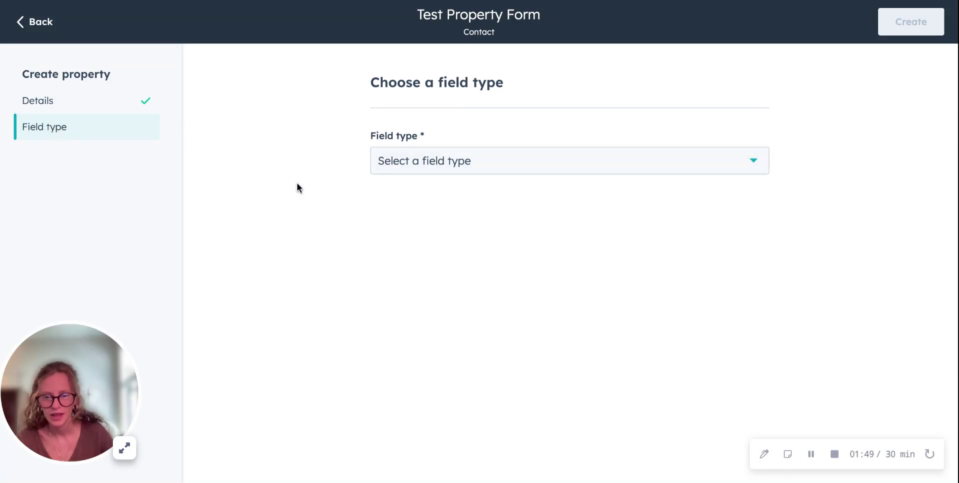
click(404, 168)
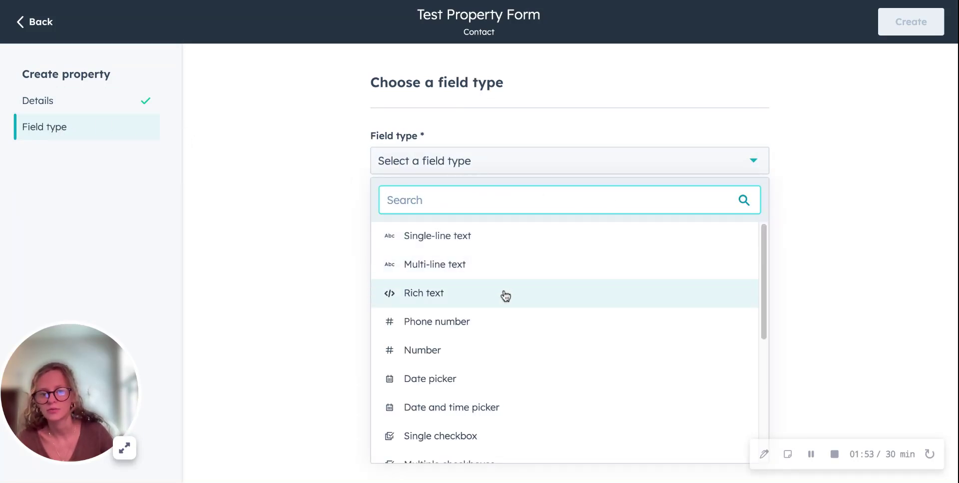
scroll(508, 297, down, 5)
scroll(510, 302, down, 1)
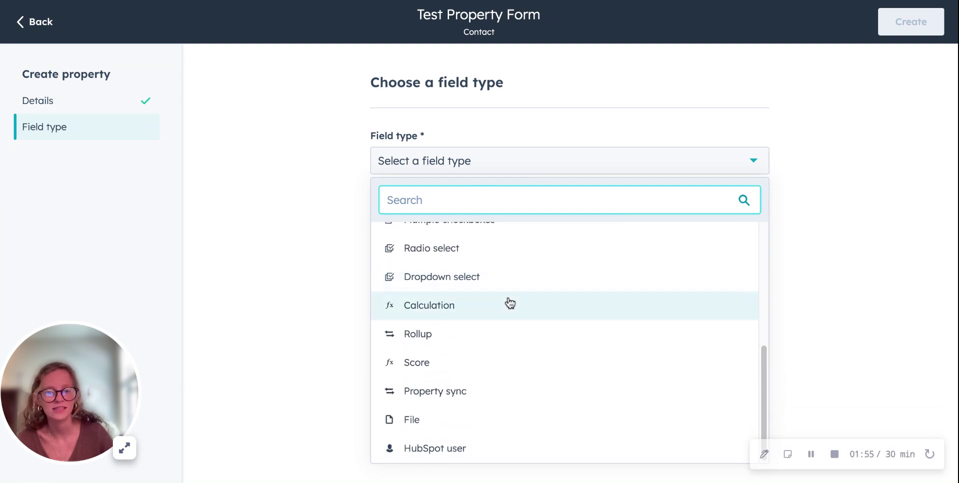
scroll(510, 308, up, 6)
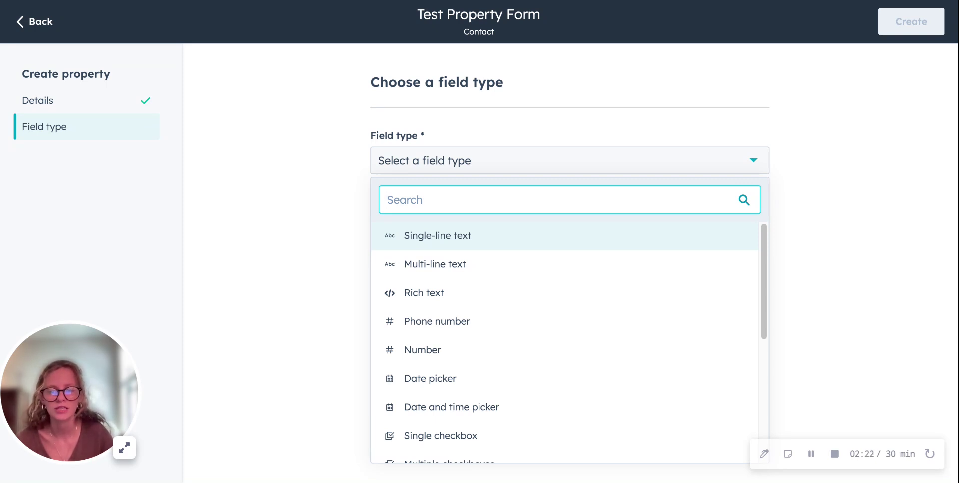
click(590, 239)
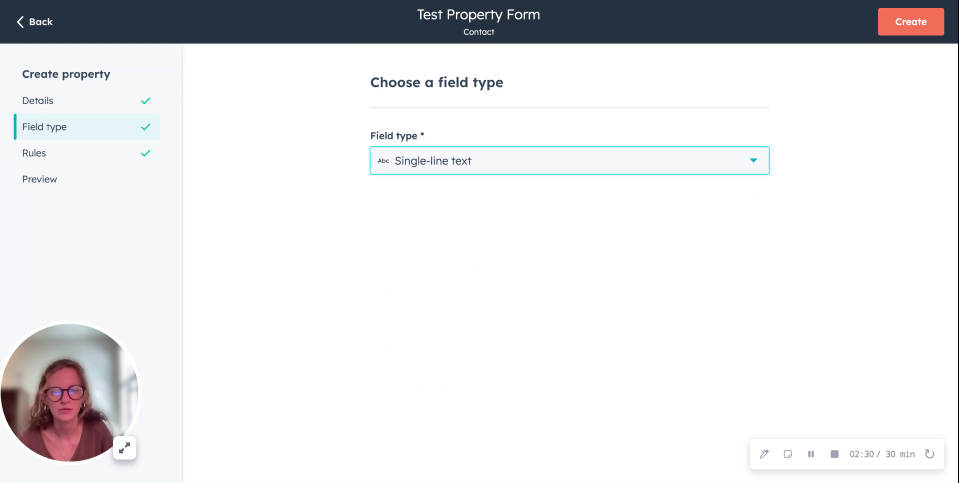
Switch Show property in forms off and back on in the new property's rules
click(28, 155)
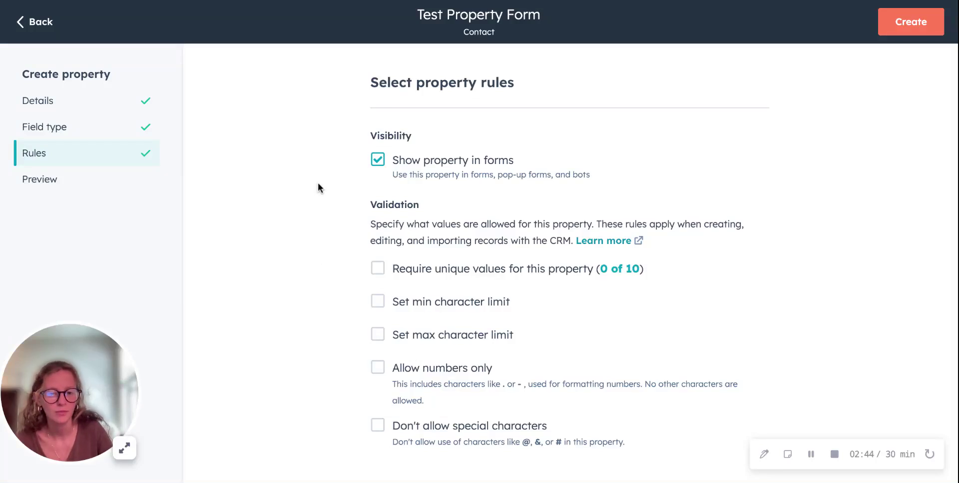
click(377, 160)
click(378, 159)
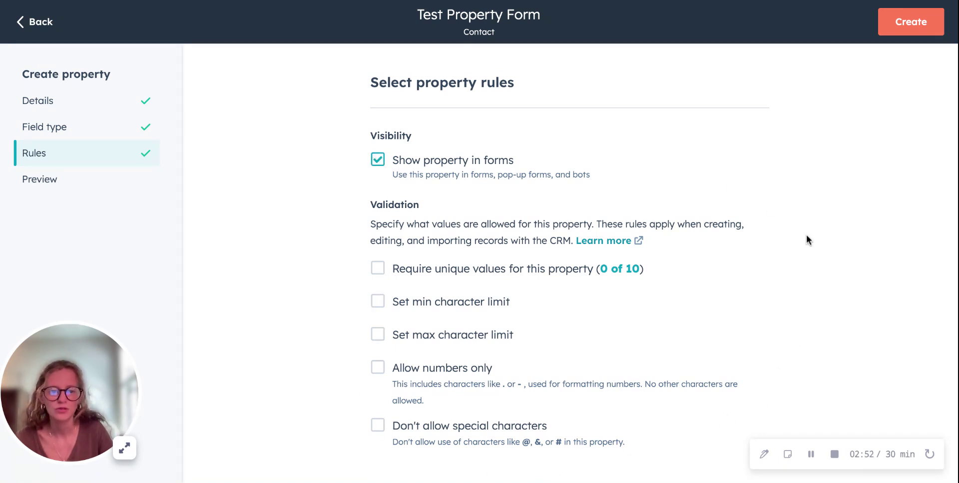
Preview the Test Property Form field with its sample text and create the property
click(82, 182)
click(395, 149)
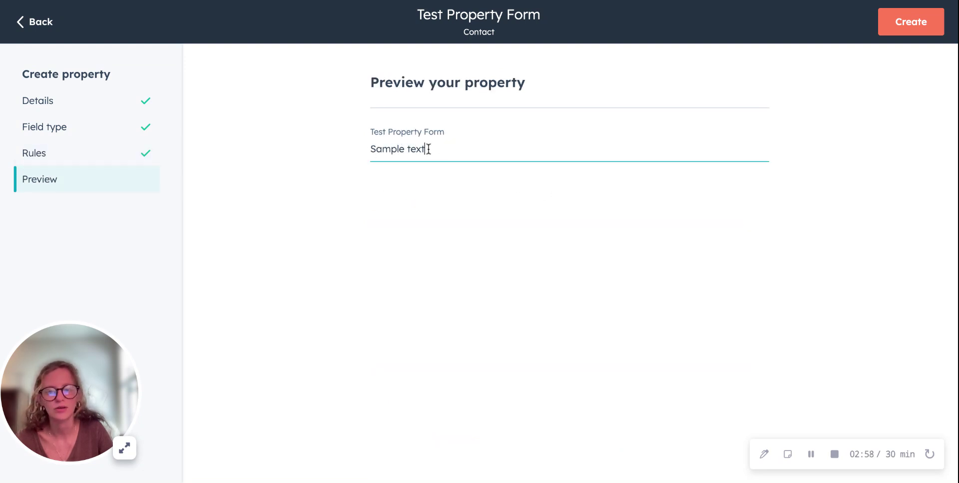
drag(426, 148, 352, 148)
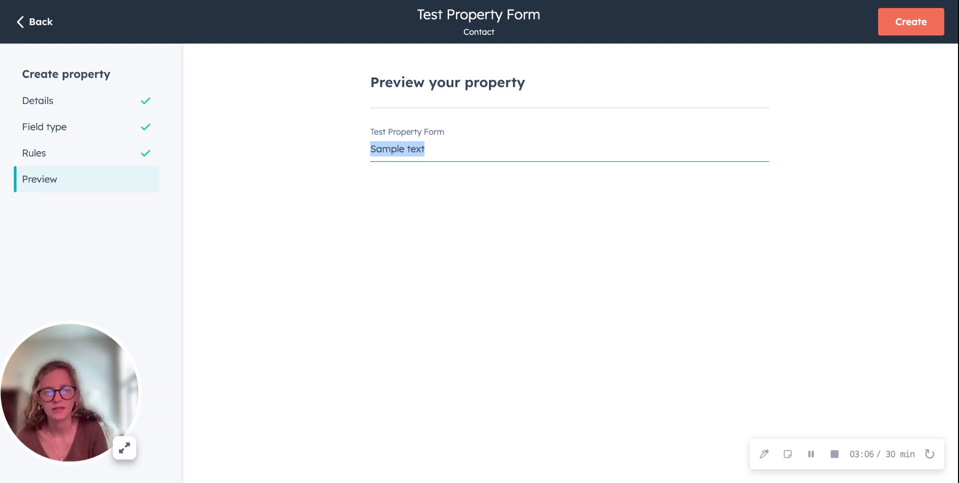
click(318, 148)
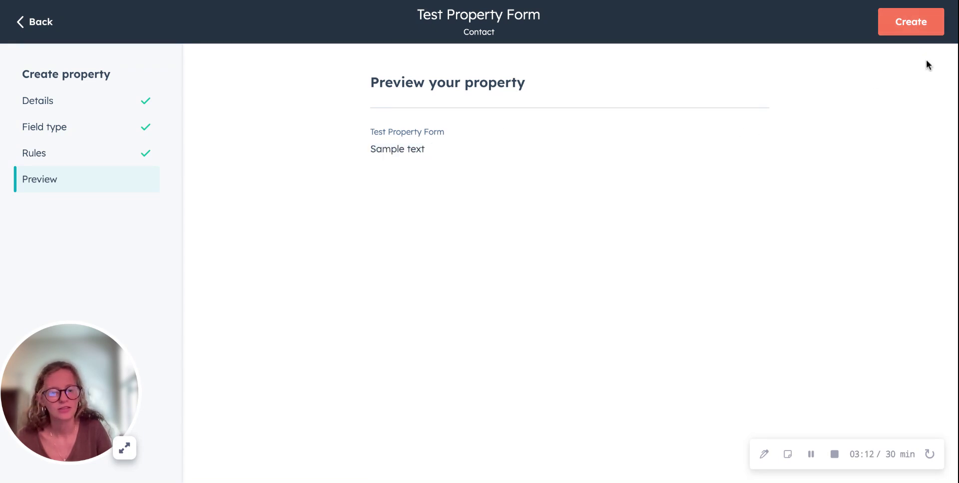
click(915, 23)
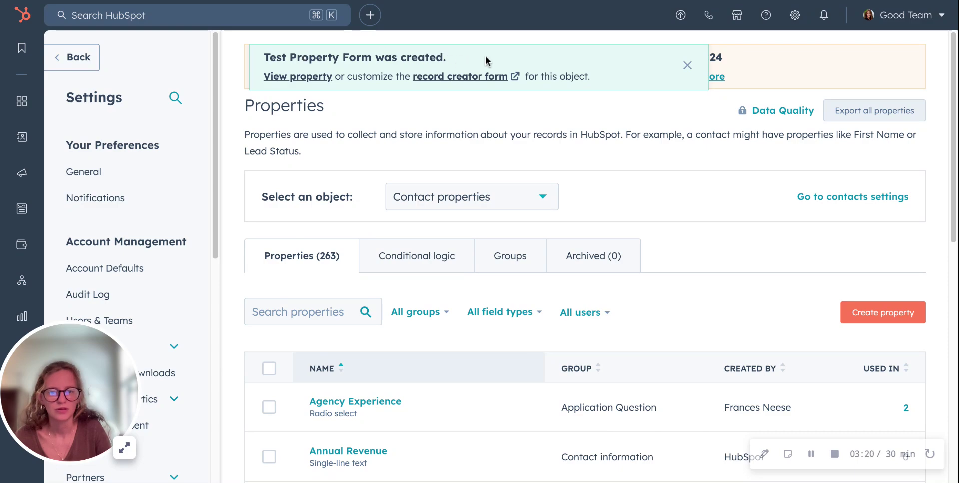
Open the created property, review its usage, rules, field type and details, and save it
click(288, 79)
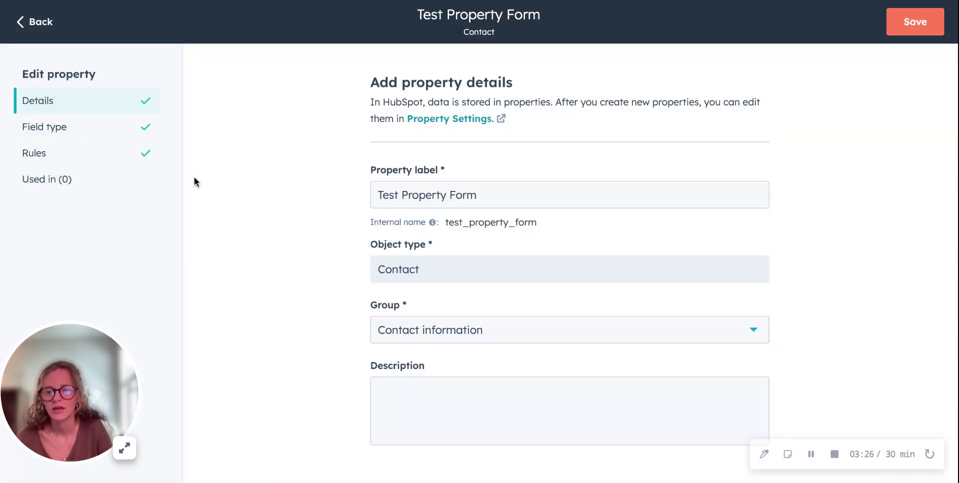
click(24, 183)
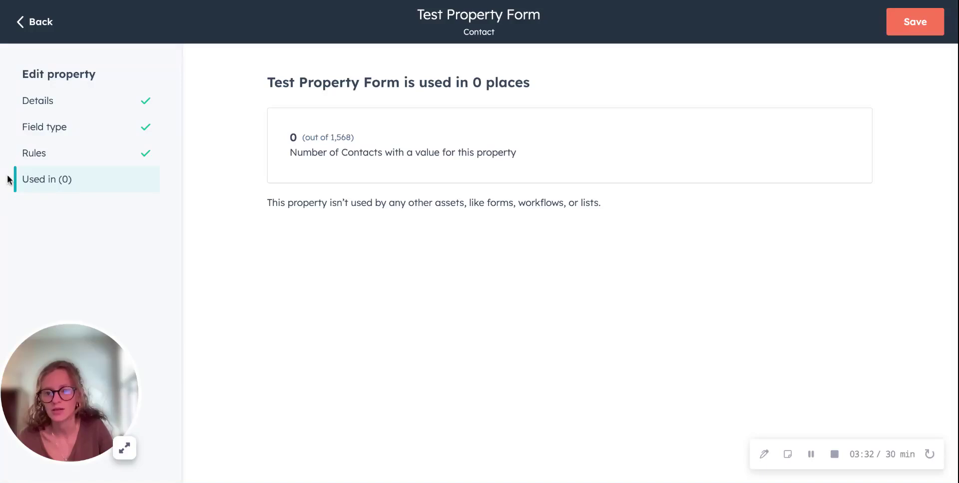
click(110, 156)
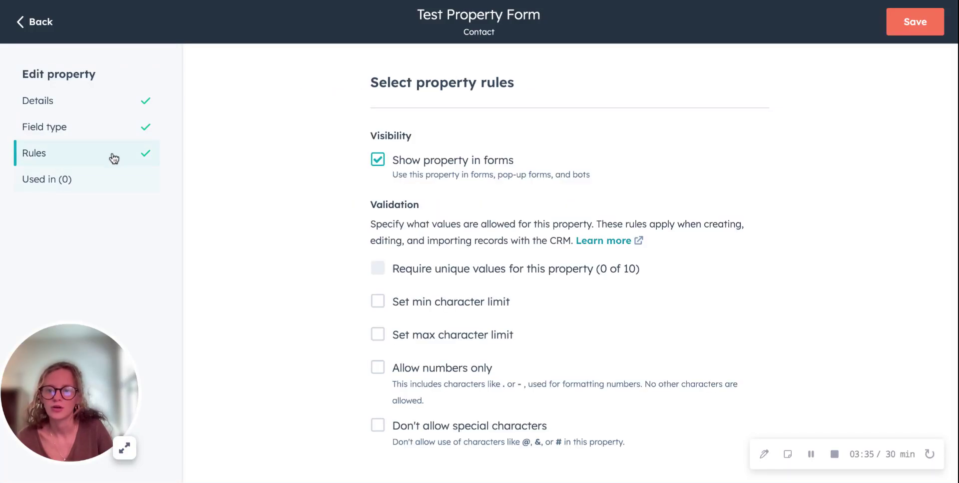
click(131, 132)
click(77, 157)
click(45, 107)
click(938, 25)
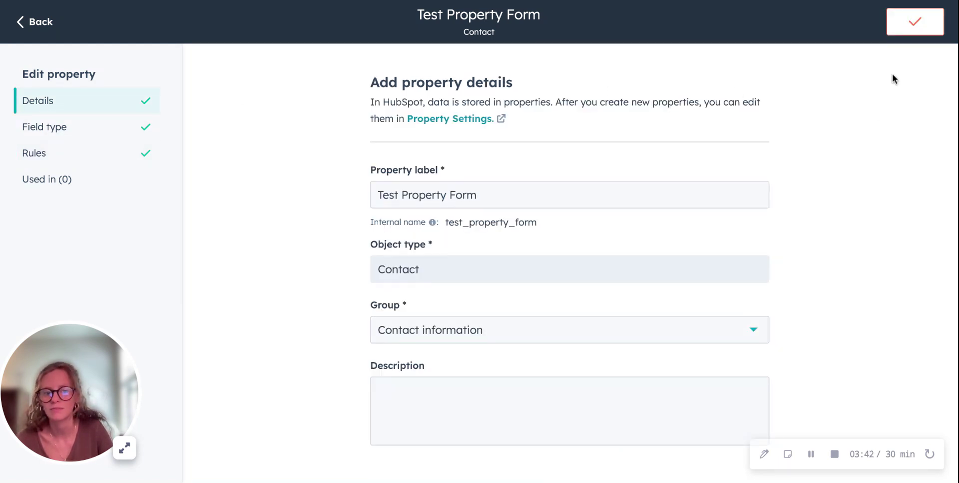